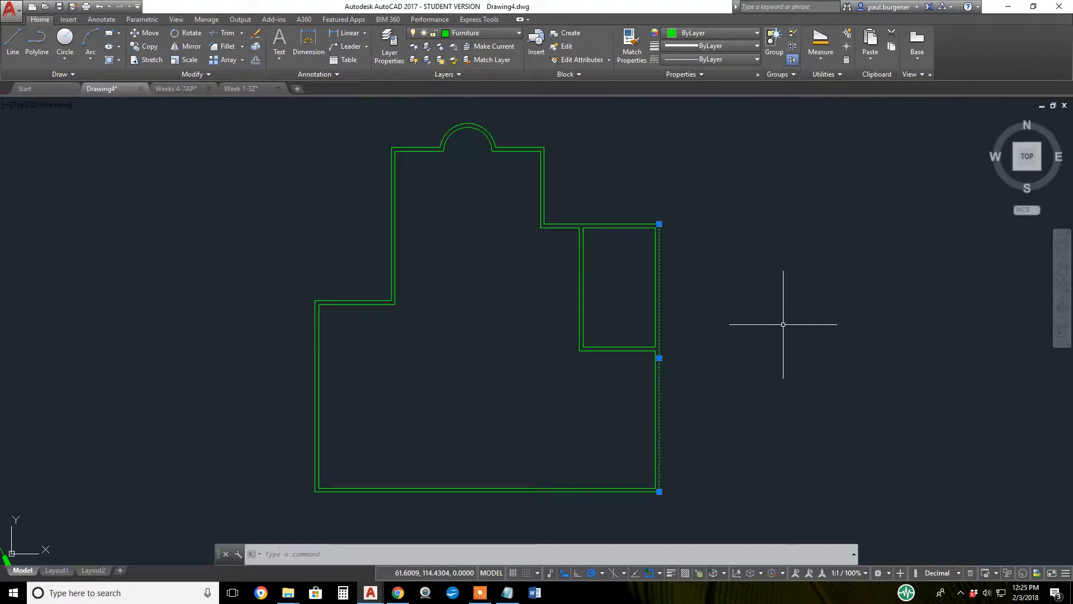
Stretch the outer line of the floor plan's right exterior wall 0.2 units outward to thicken the wall
key("Escape")
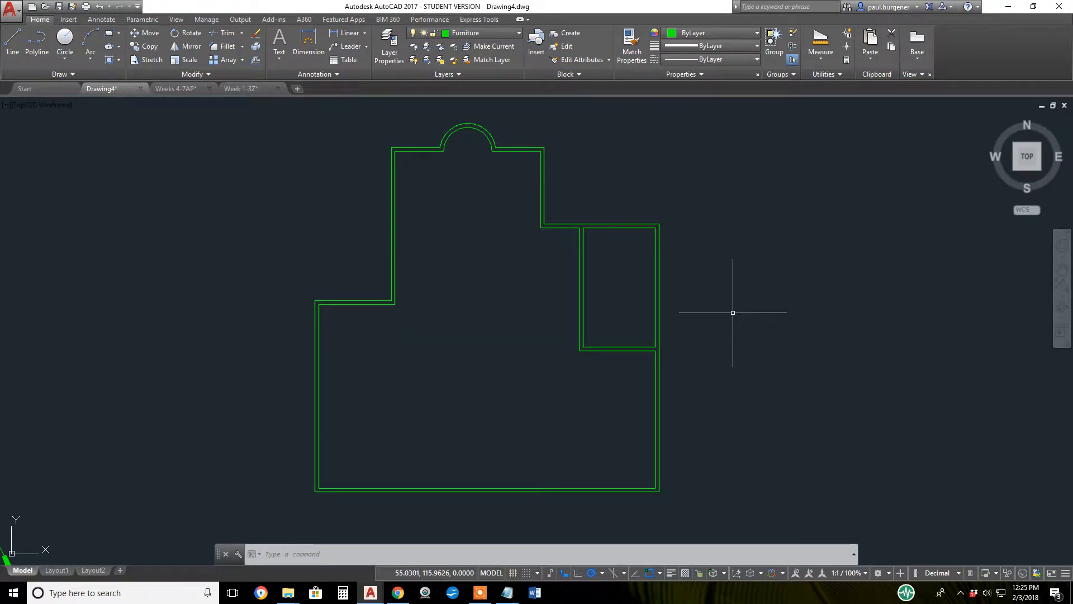
left_click(152, 59)
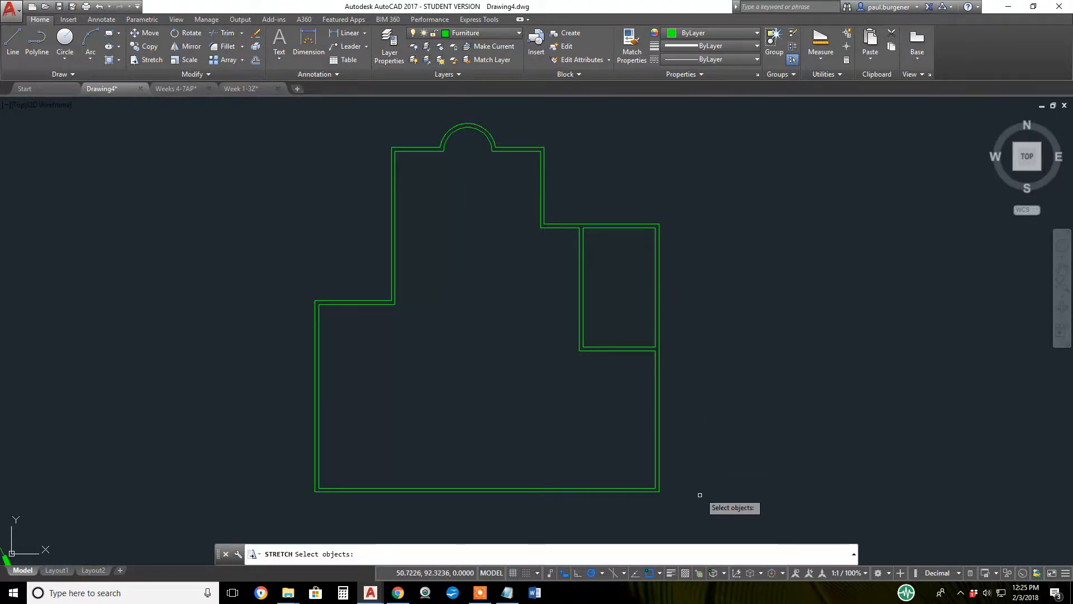
left_click(693, 513)
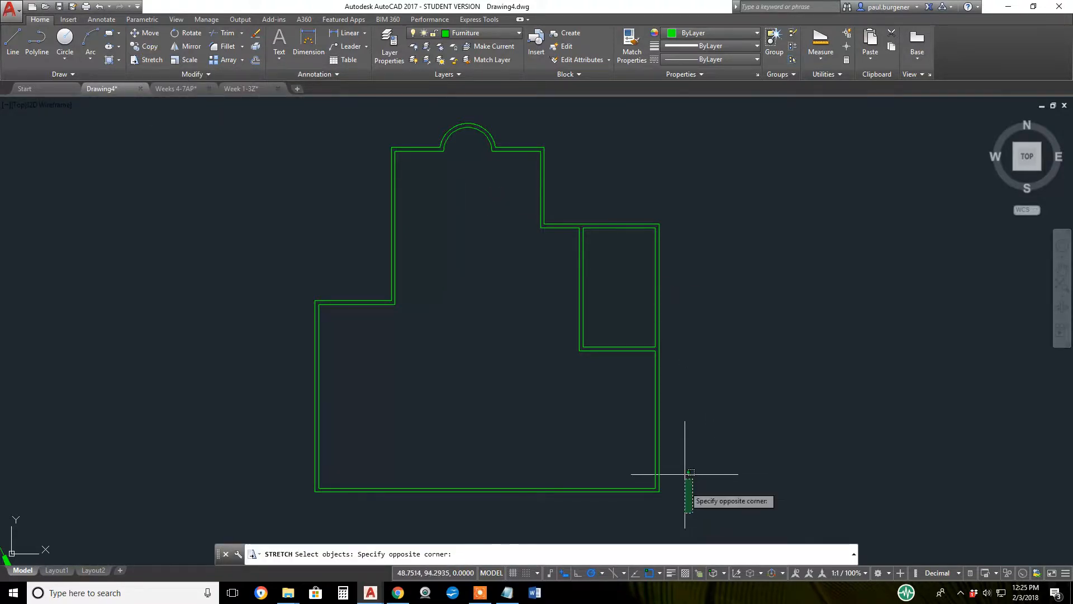
left_click(658, 189)
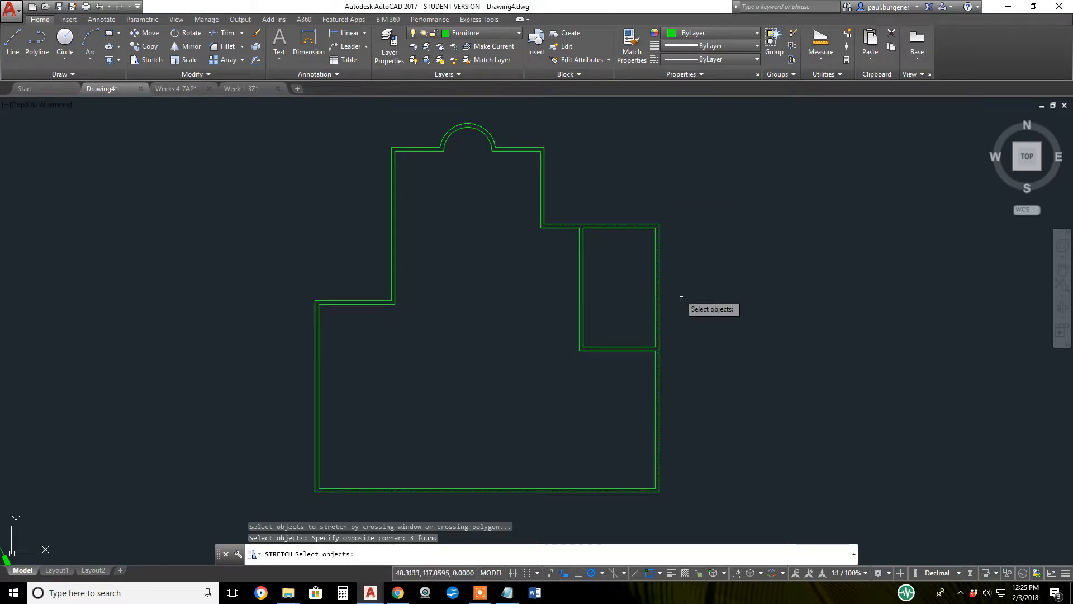
key("Return")
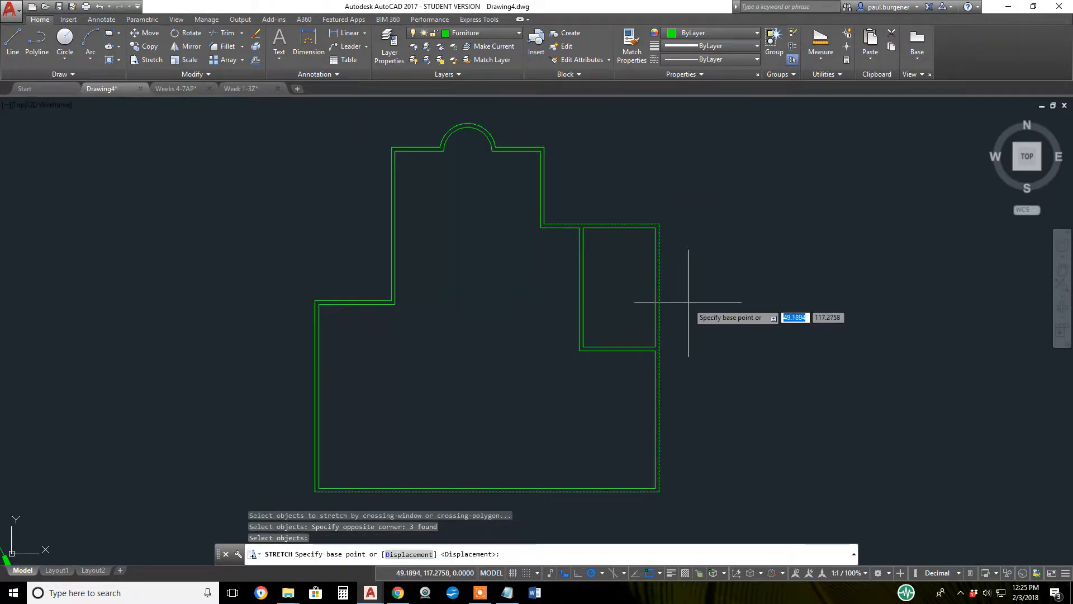
left_click(695, 302)
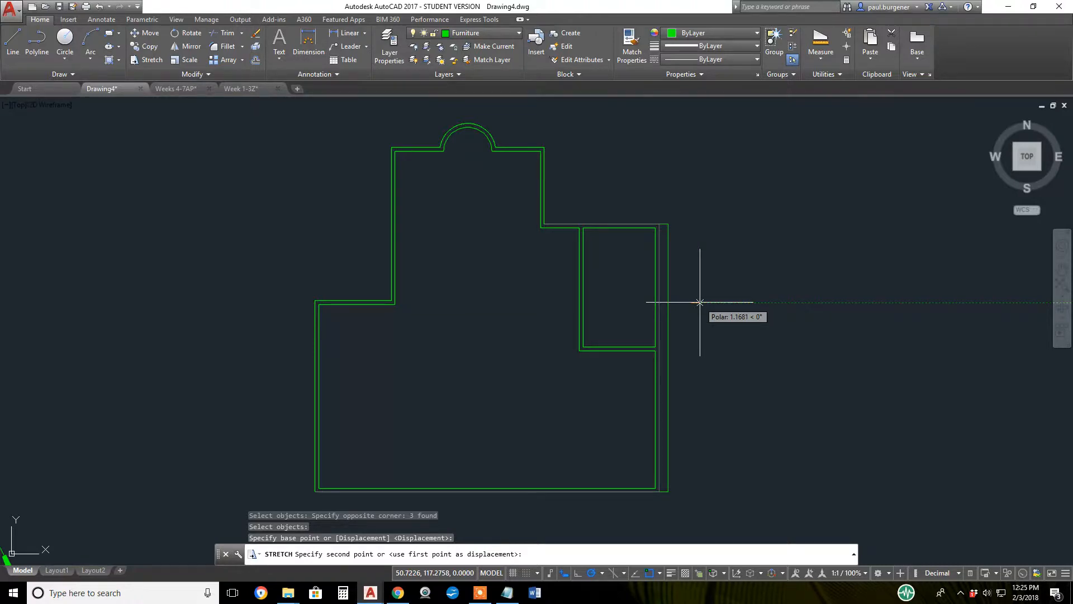
type(".2")
key("Return")
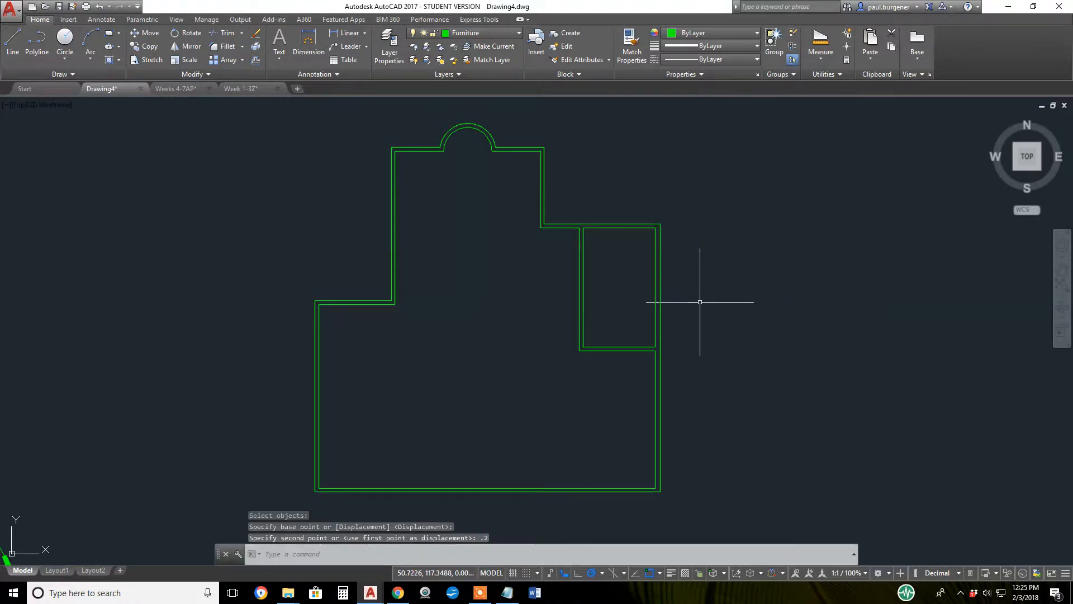
scroll(660, 333, "up", 5)
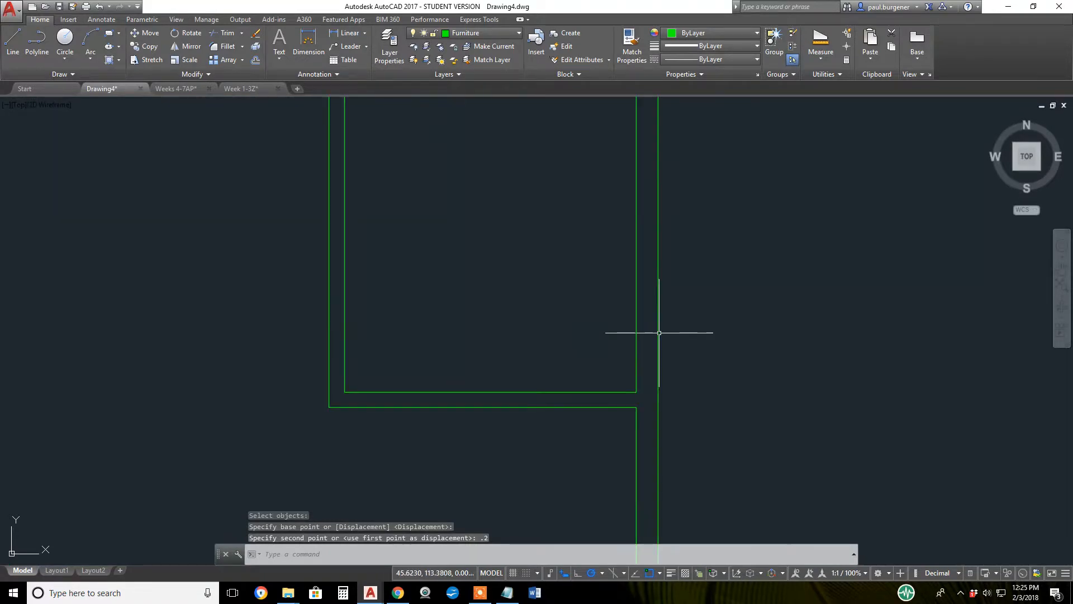
scroll(688, 395, "down", 5)
middle_click_drag(699, 389, 766, 337)
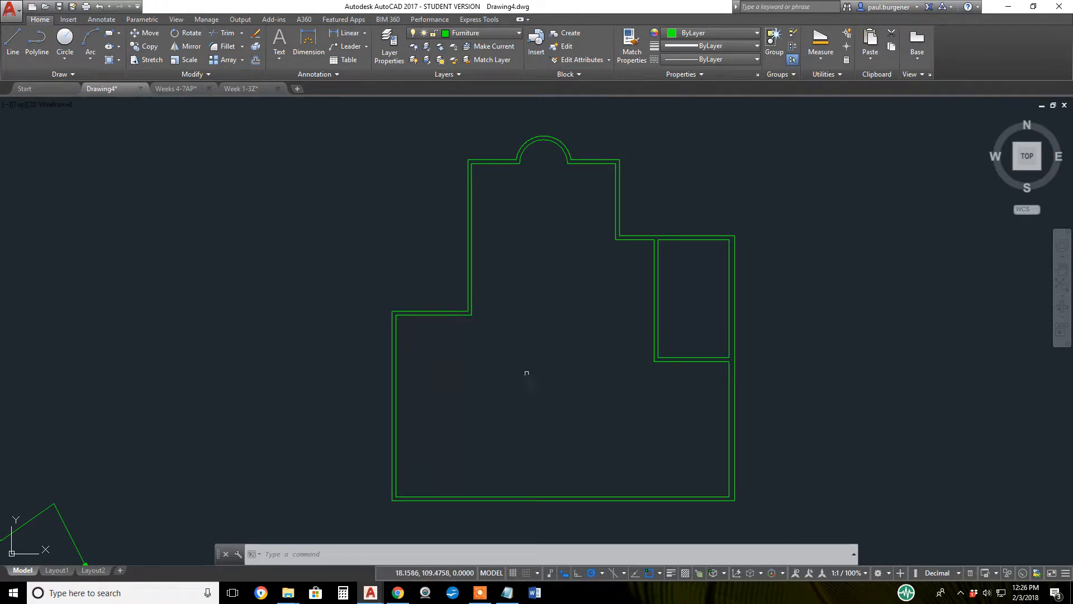
Stretch the short double-line horizontal wall at the plan's left step 4 units upward with its adjoining walls
left_click(159, 66)
left_click(499, 325)
left_click(300, 292)
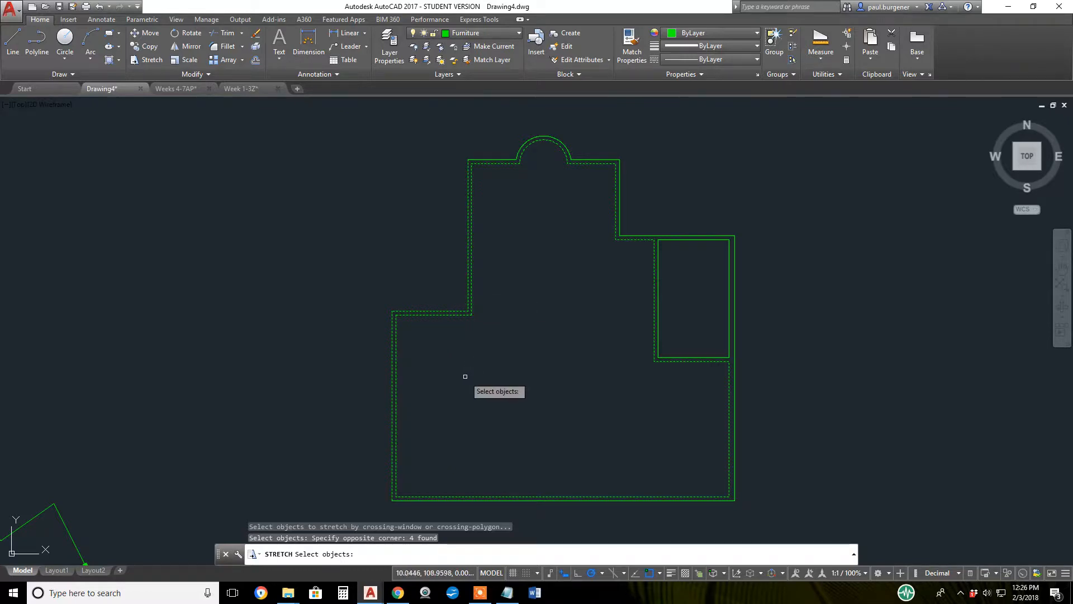
key("Return")
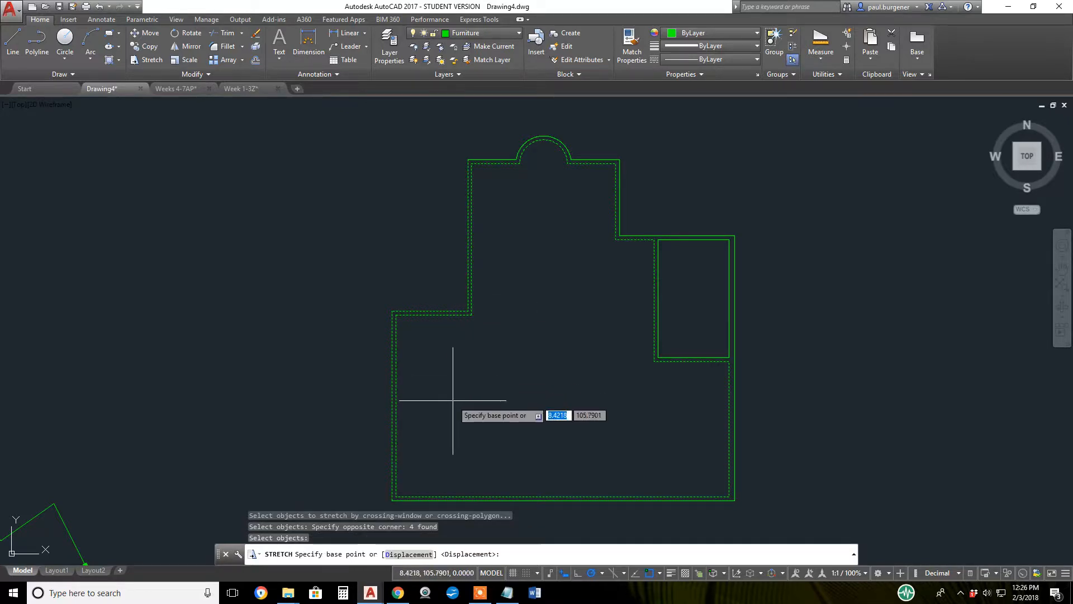
left_click(453, 400)
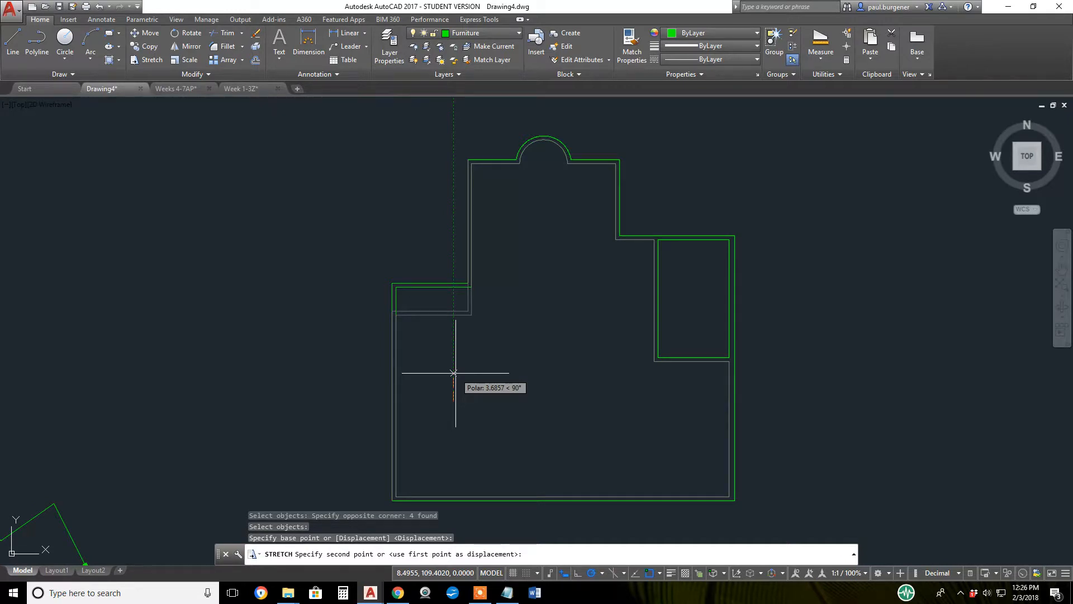
type("4")
key("Return")
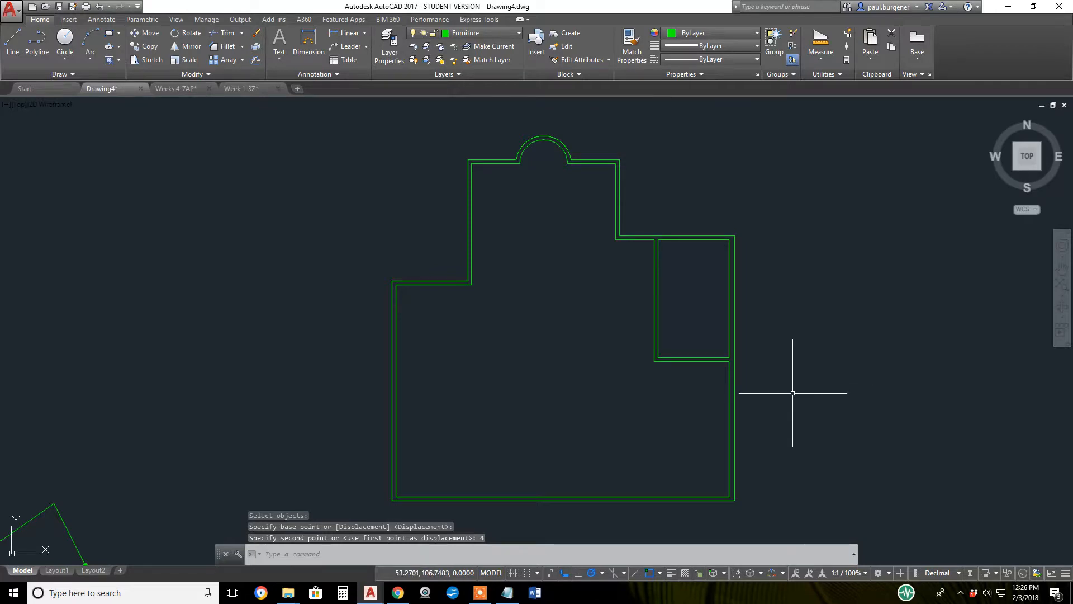
Check the right exterior wall line and the left step's outer line as individual segments
left_click(734, 361)
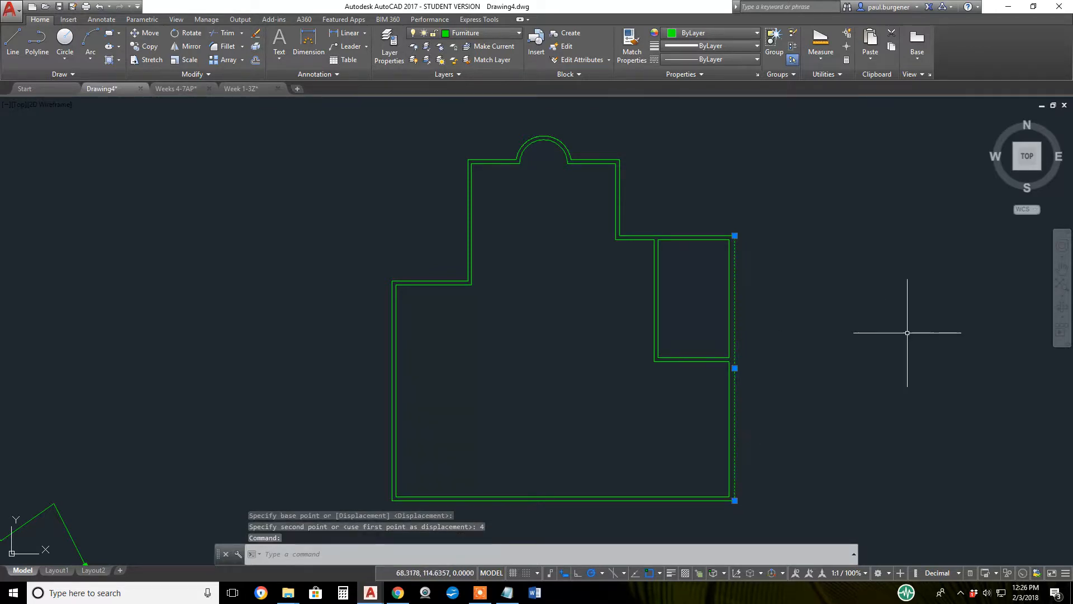
key("Escape")
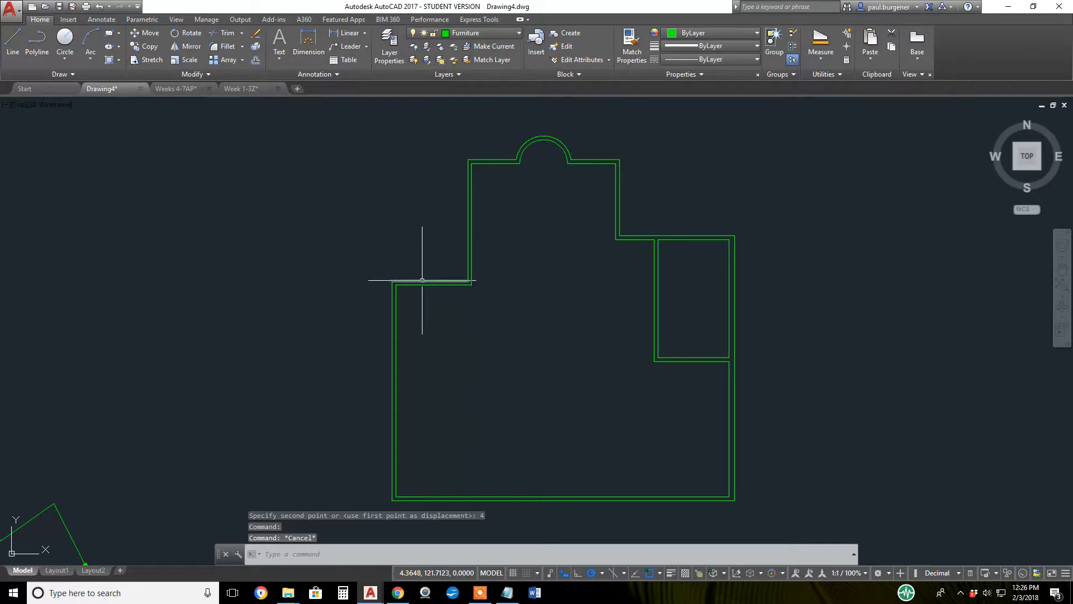
left_click(422, 280)
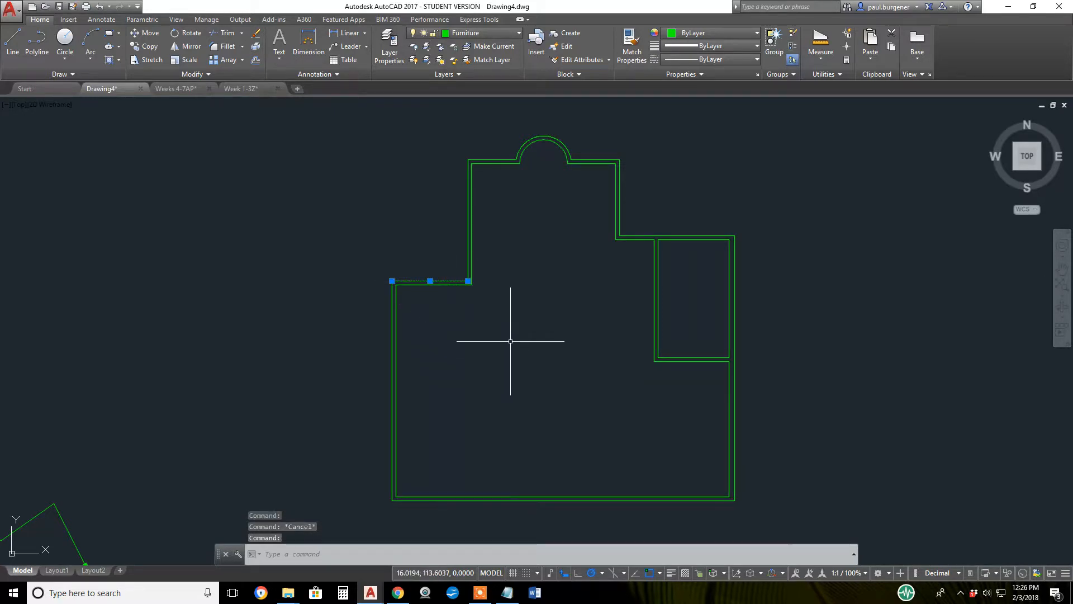
key("Escape")
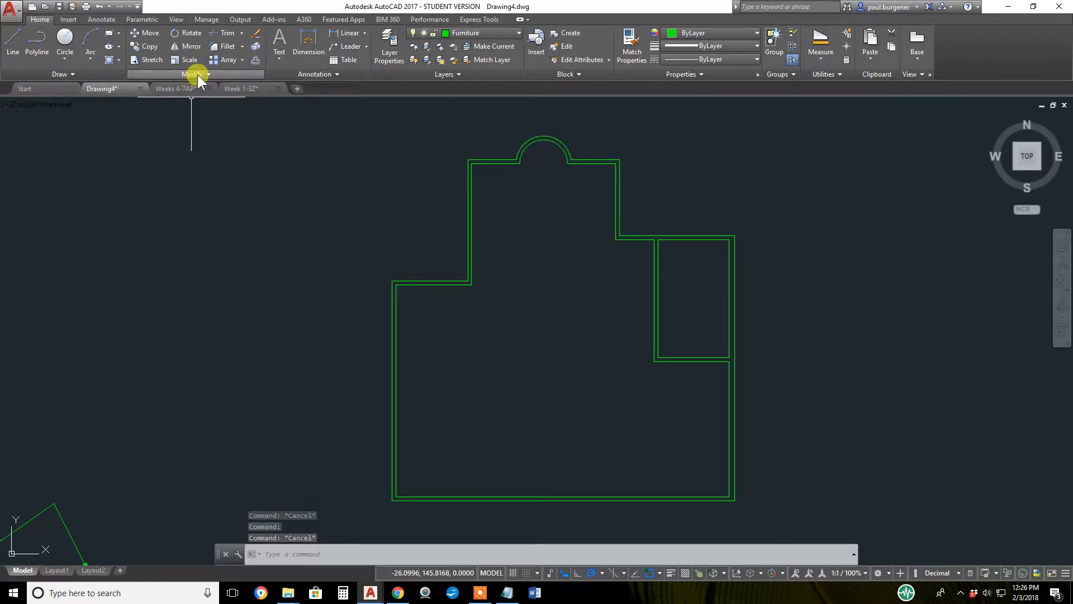
Convert the outer line right of the arc to a polyline with Edit Polyline and join the connected outer wall segments to it
left_click(197, 75)
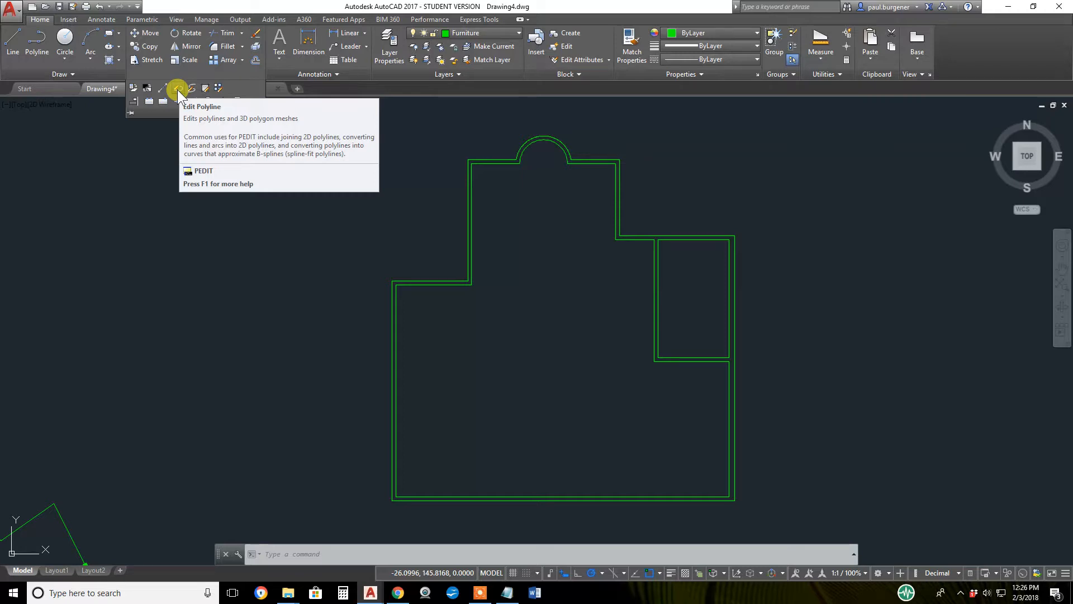
left_click(177, 89)
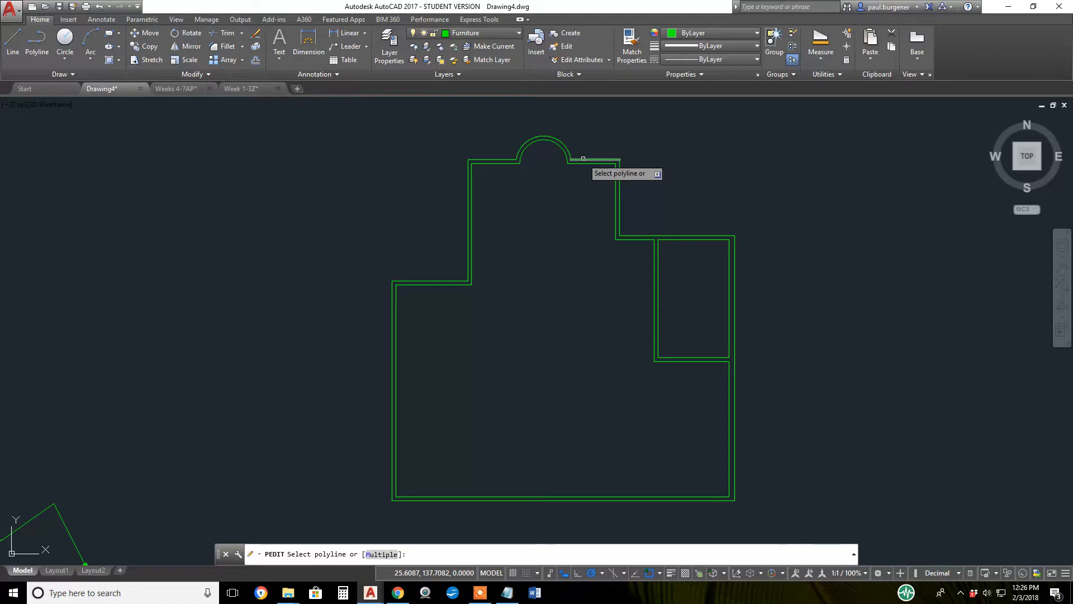
left_click(583, 159)
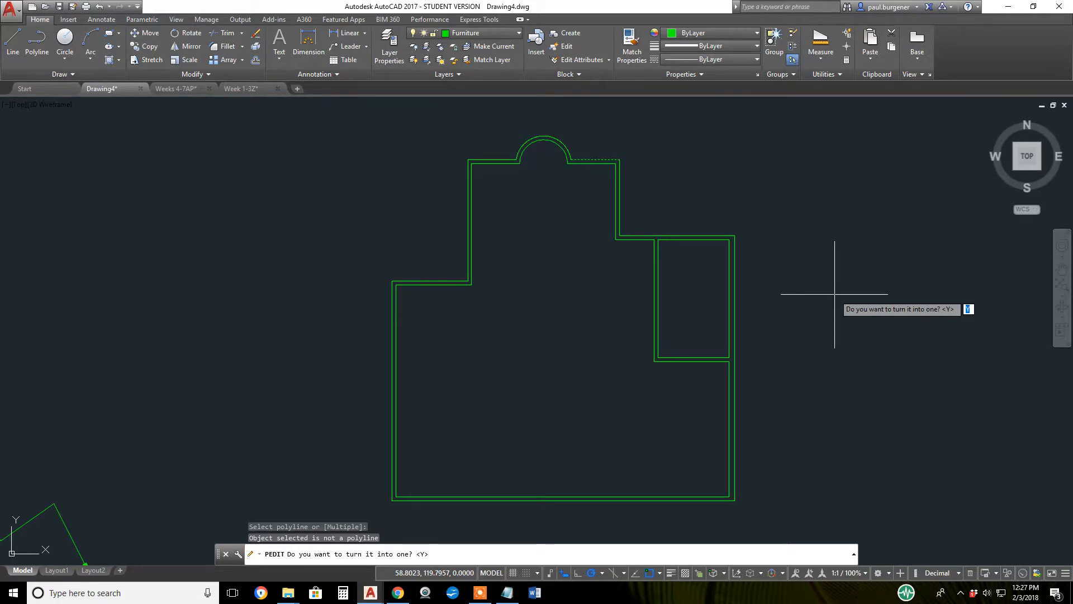
key("Return")
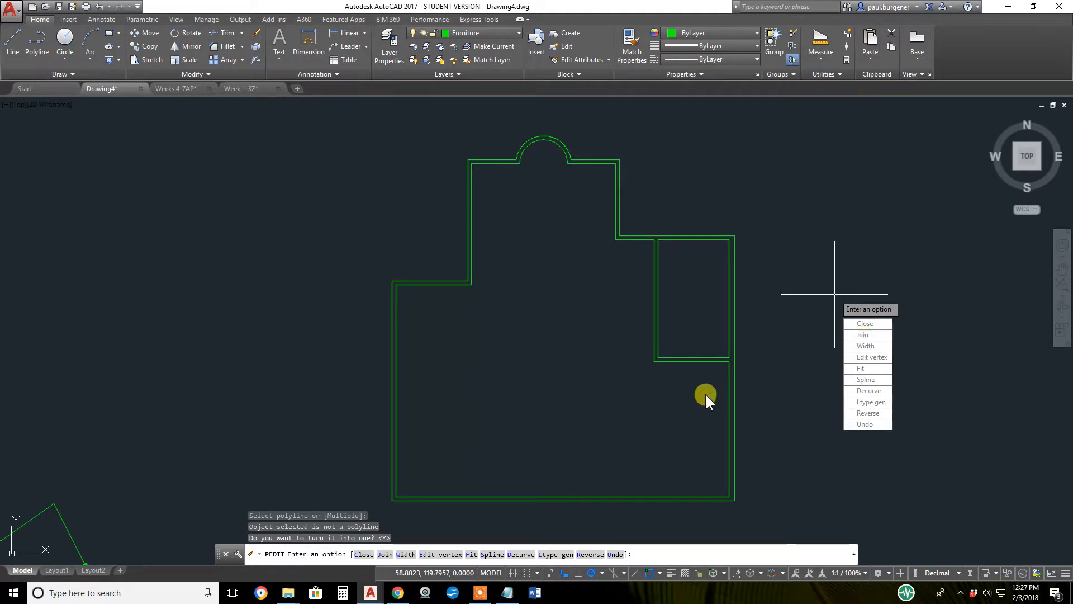
left_click(855, 335)
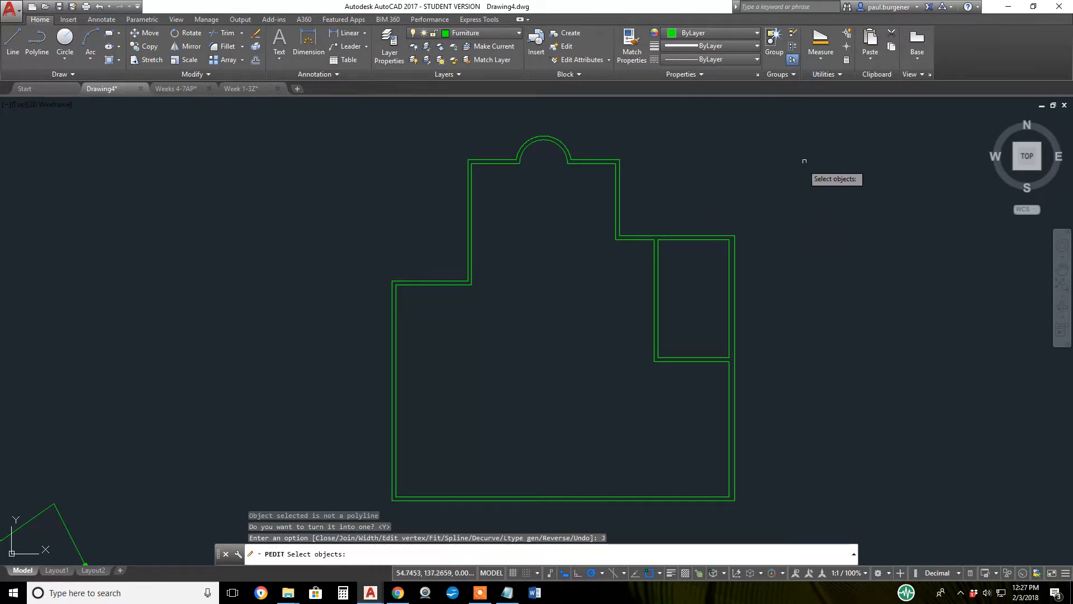
left_click(814, 136)
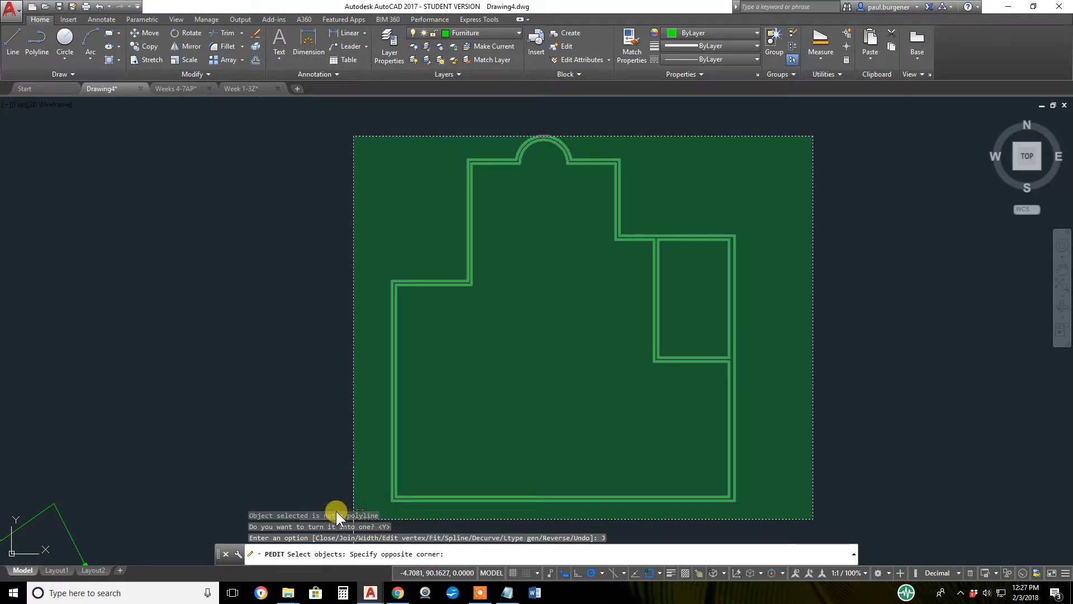
left_click(337, 511)
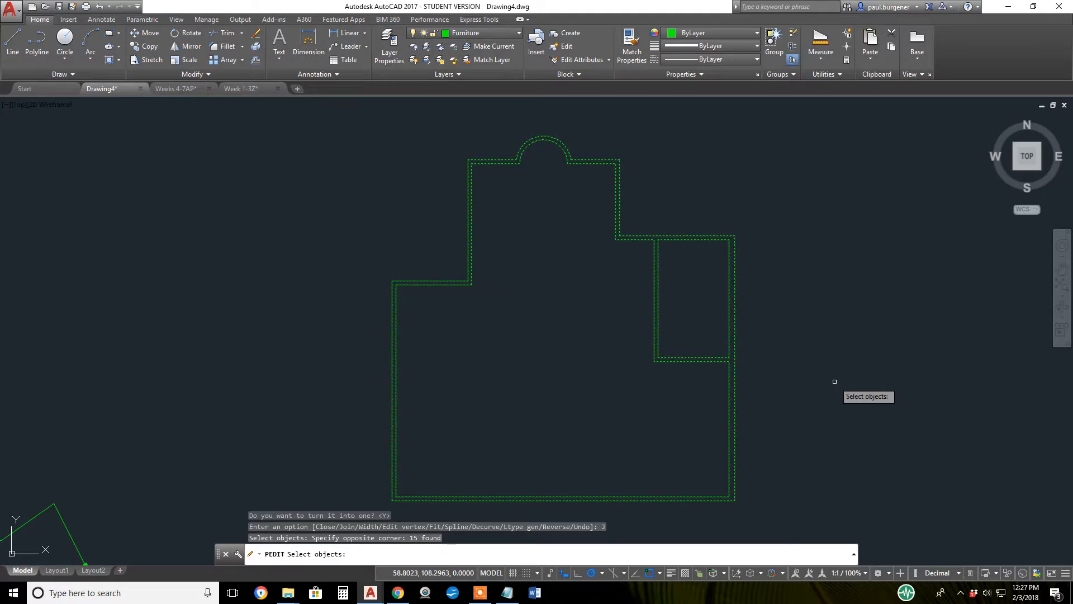
key("Return")
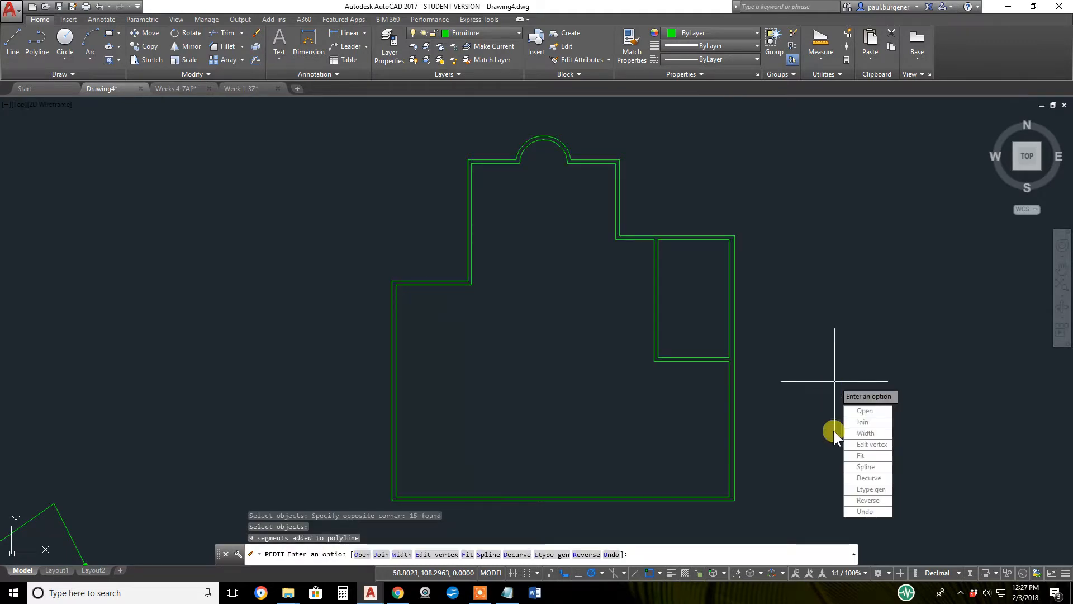
Set the width of all segments of the joined outer wall polyline to 0.2
left_click(866, 434)
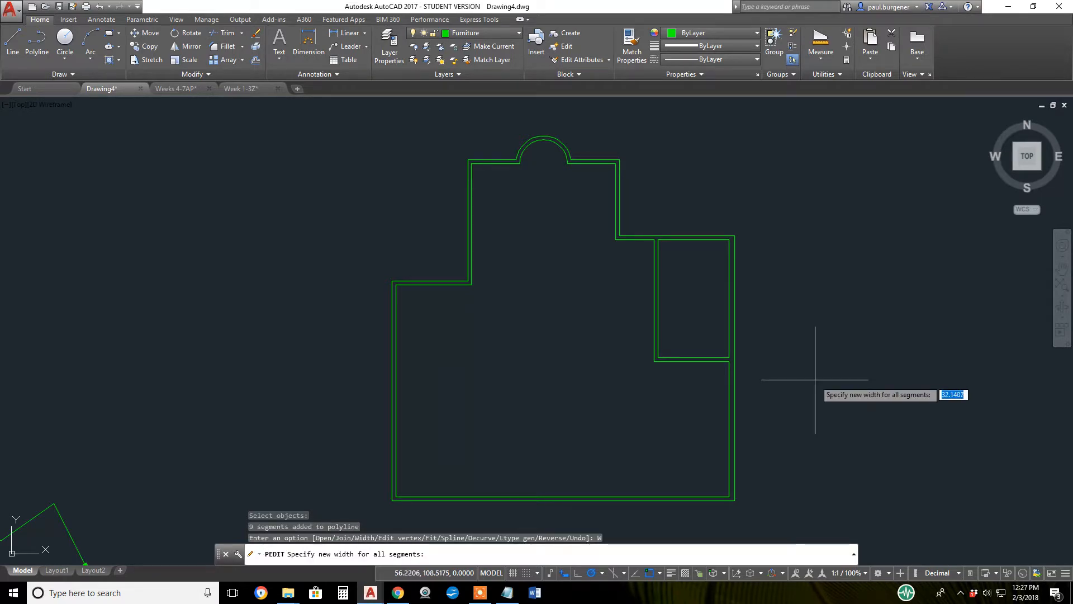
type(".2")
key("Return")
scroll(754, 379, "up", 5)
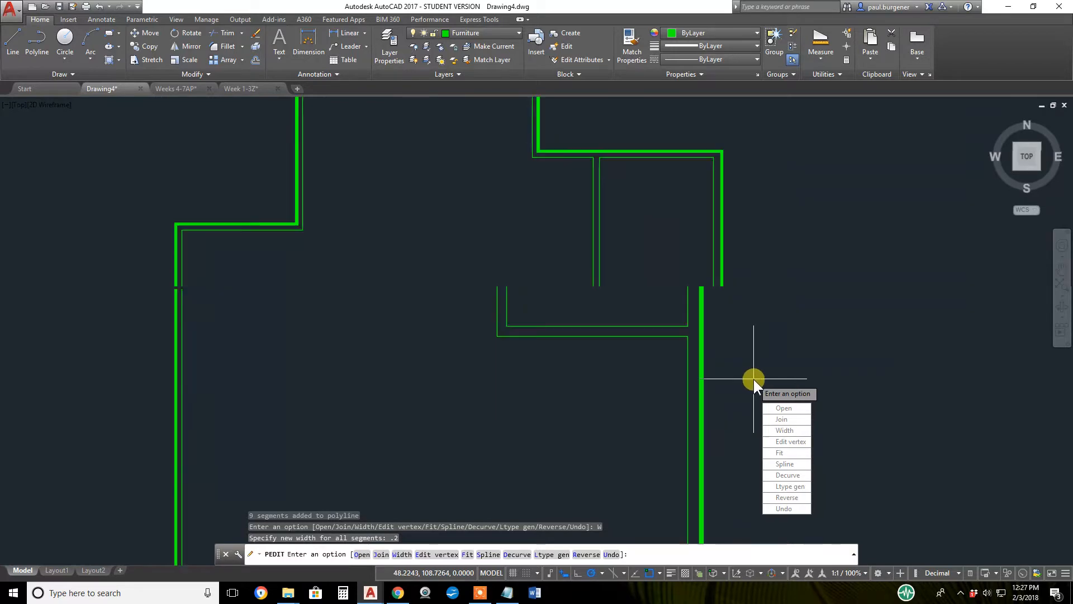
scroll(753, 379, "down", 4)
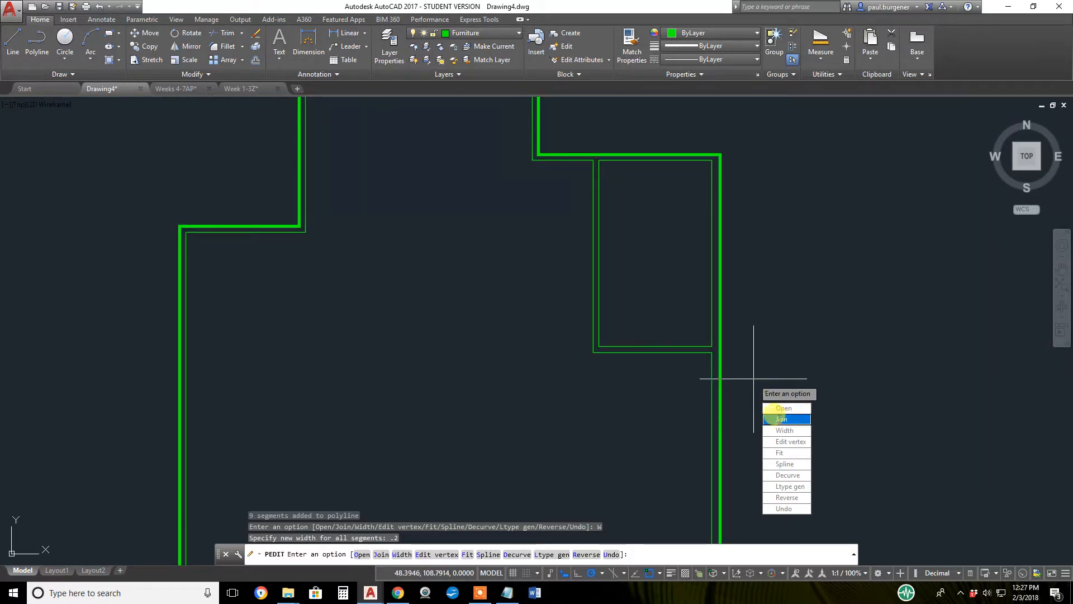
Set the outer wall polyline's segment width to 0 and finish editing the polyline
left_click(783, 430)
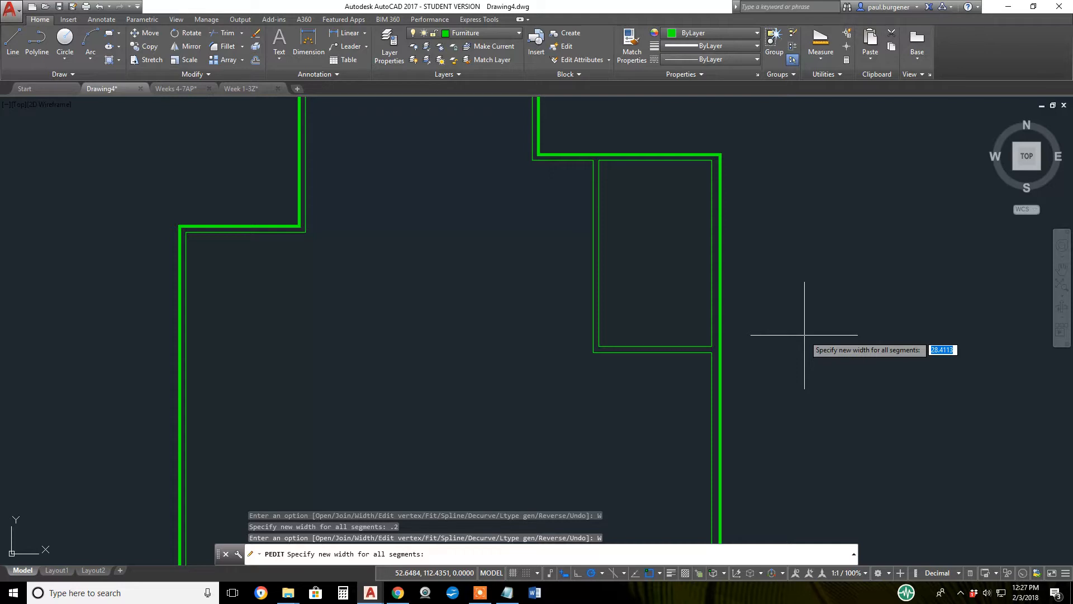
type("0")
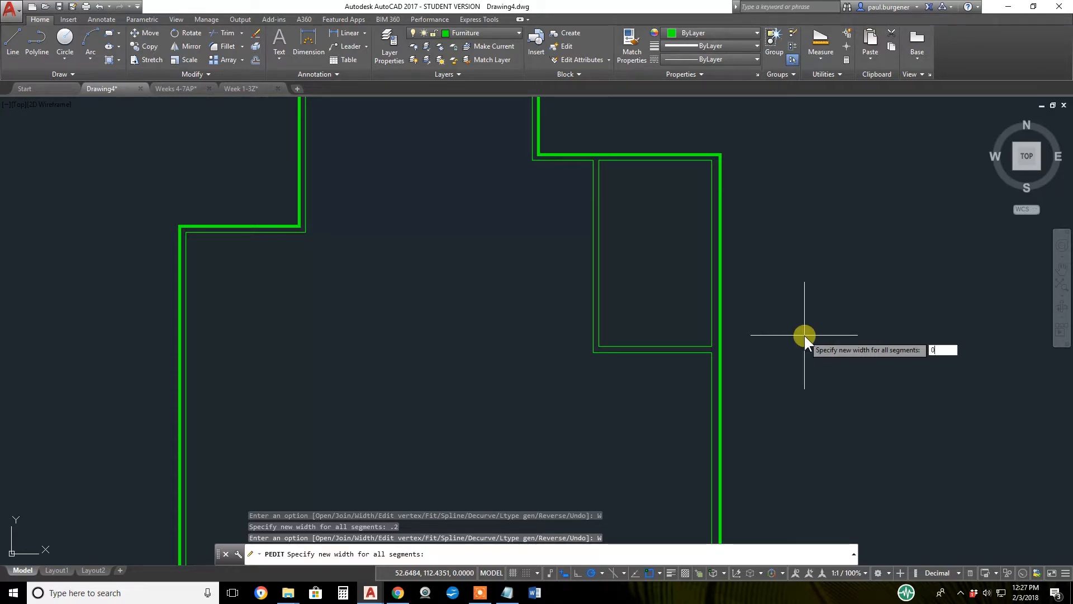
key("Return")
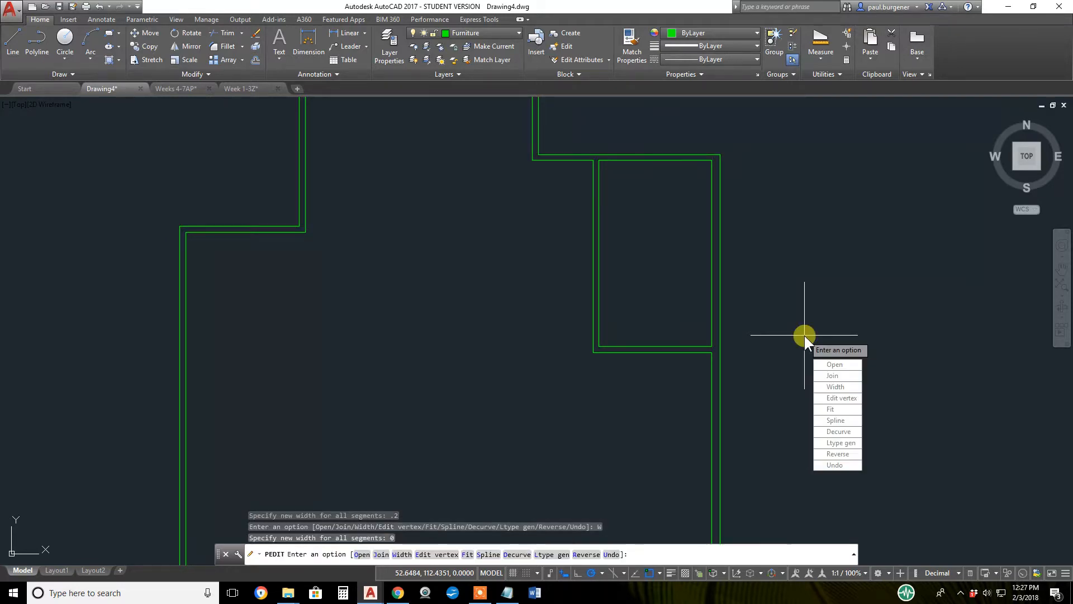
scroll(800, 336, "down", 4)
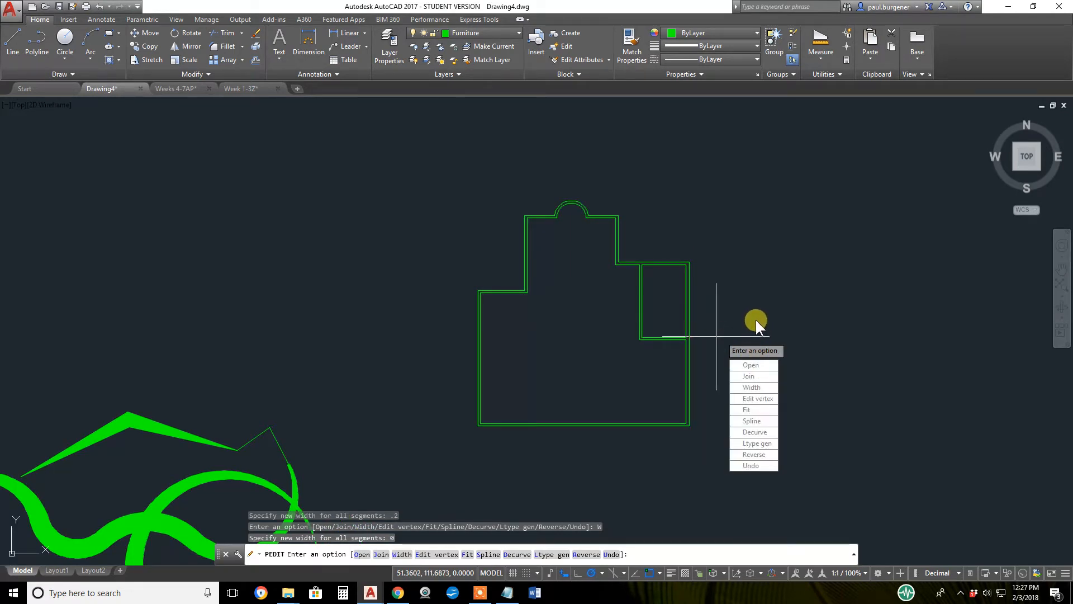
key("Return")
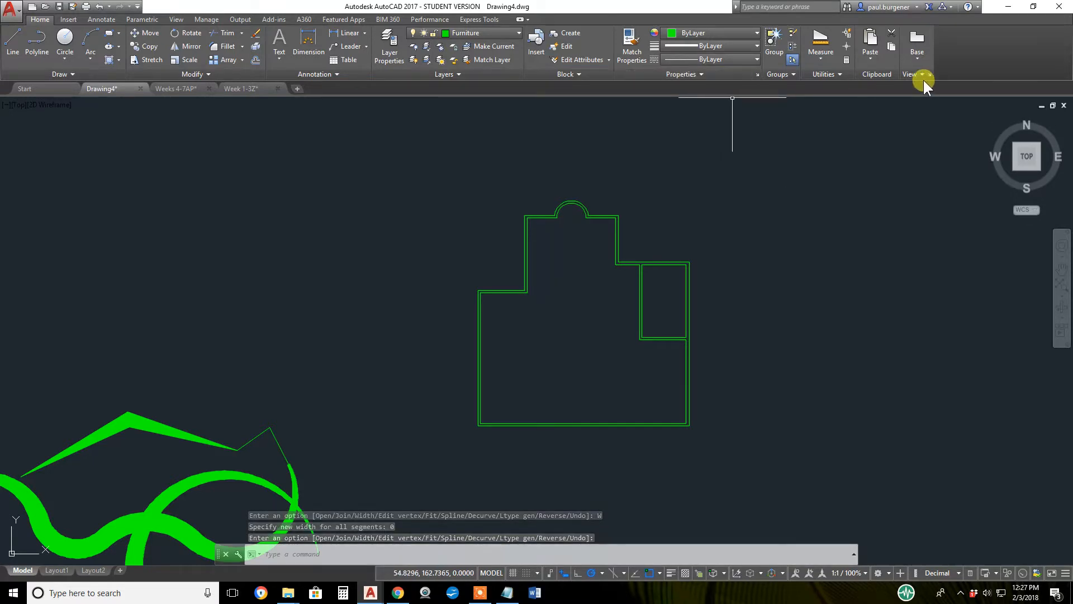
Measure the area and perimeter of the joined outer wall polyline using the Area measurement's Object option
left_click(819, 57)
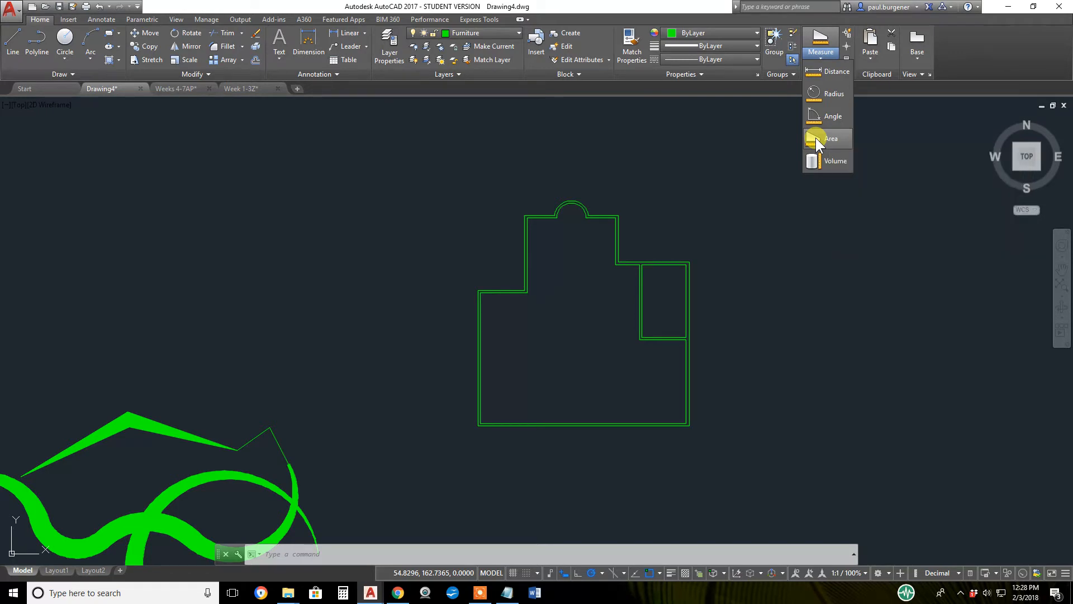
left_click(816, 141)
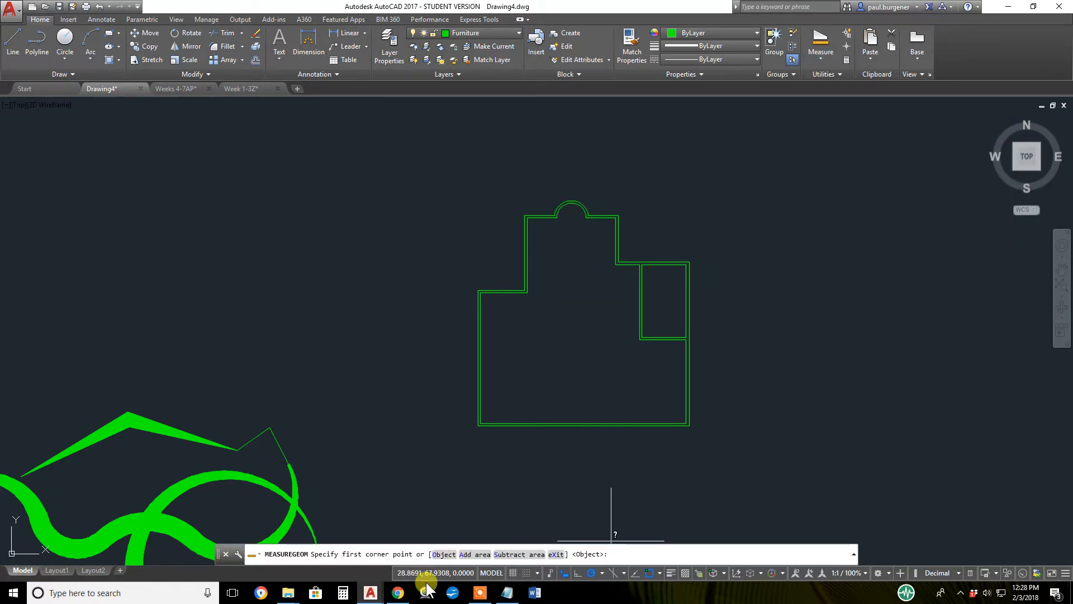
left_click(443, 555)
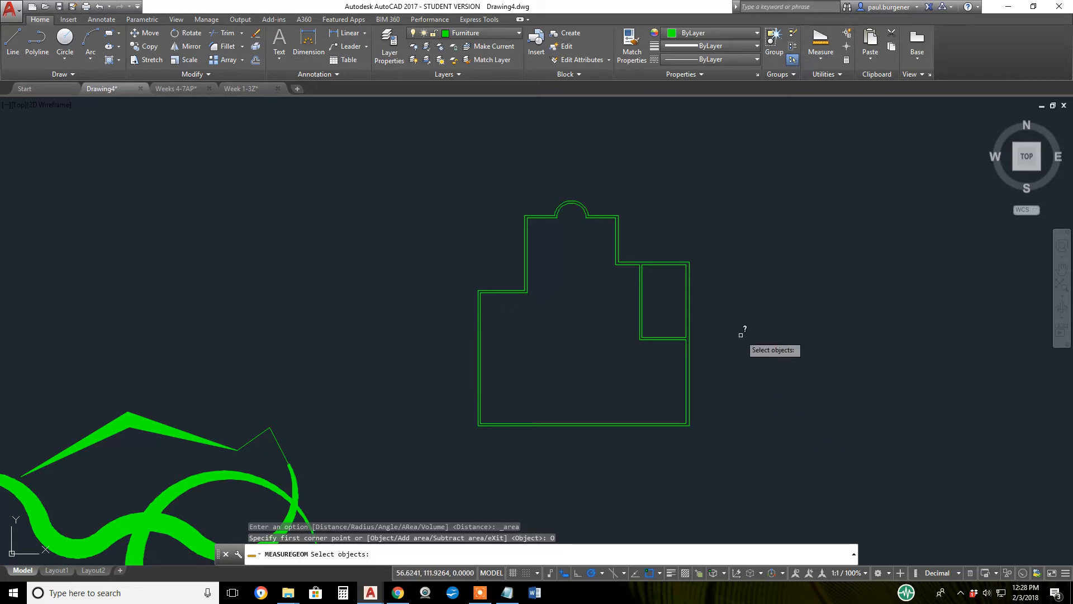
left_click(691, 321)
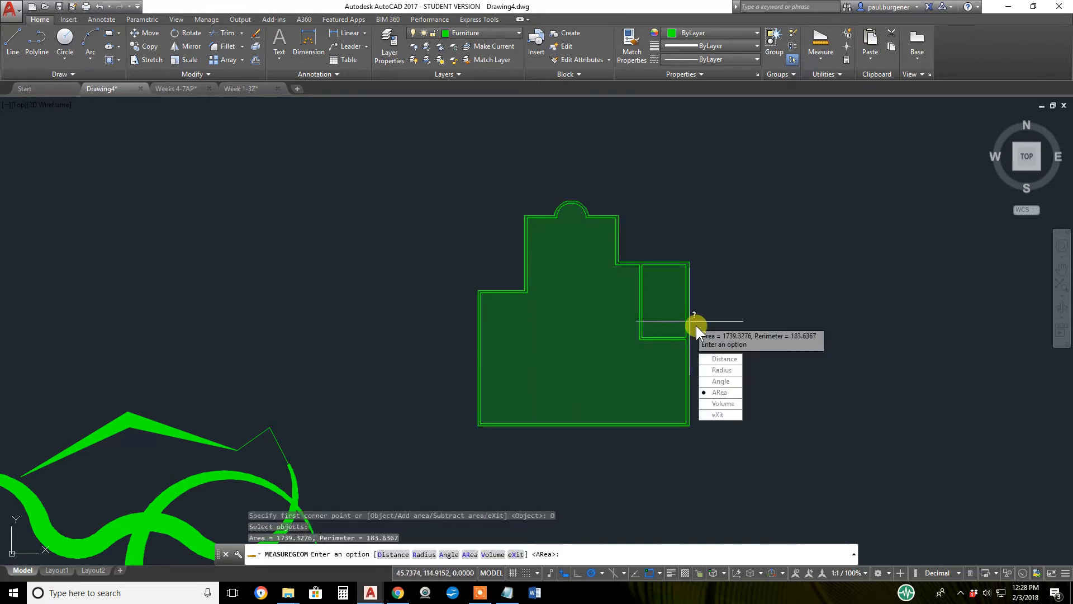
right_click(607, 495)
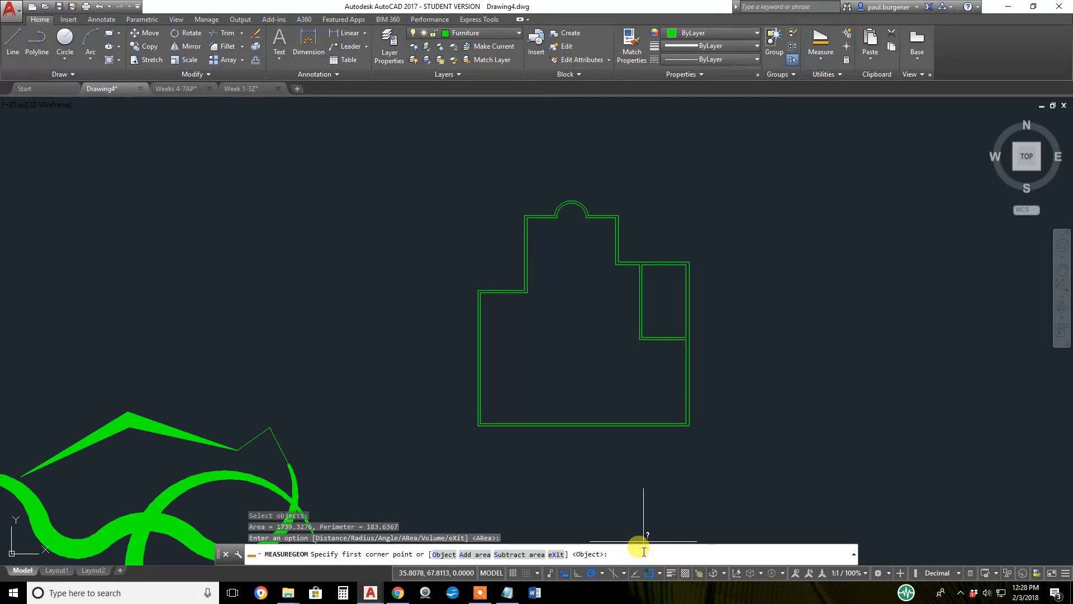
Review the measured area and perimeter values in the command history, and exit the measurement
key("F2")
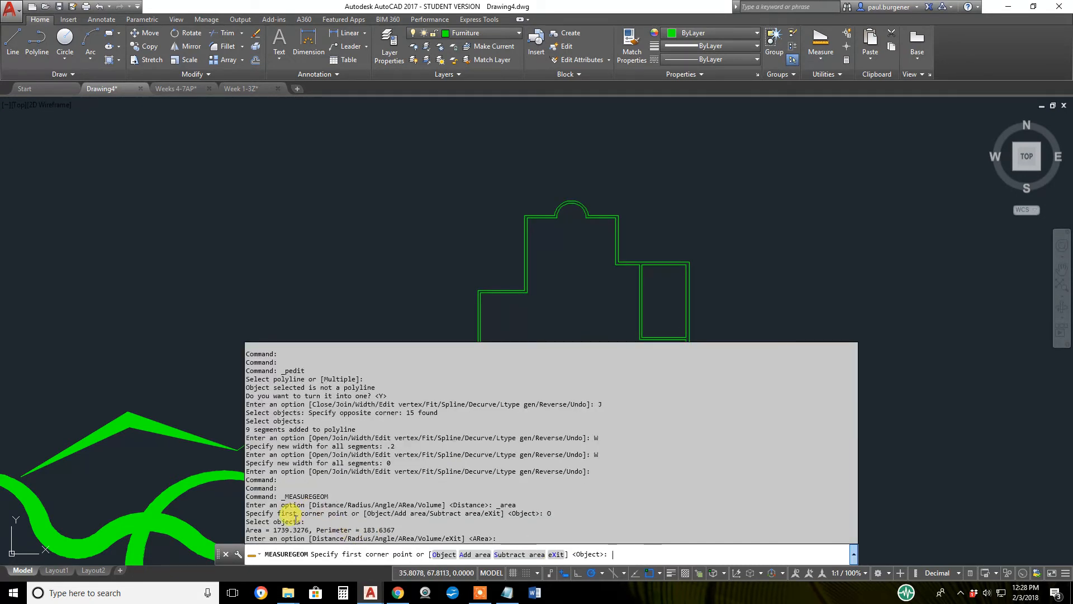
left_click_drag(274, 530, 309, 530)
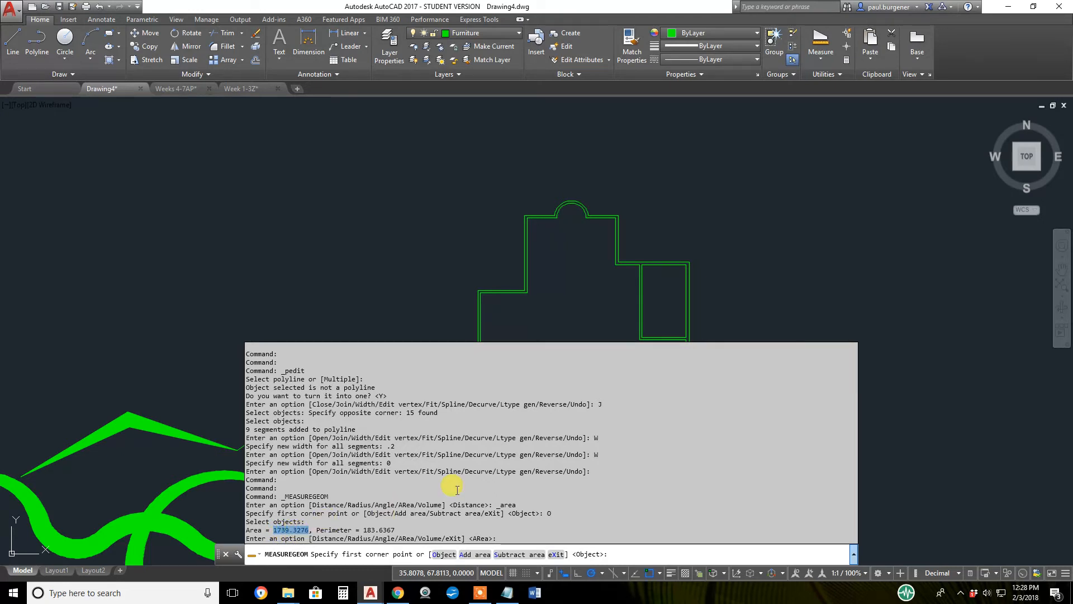
left_click_drag(397, 530, 364, 530)
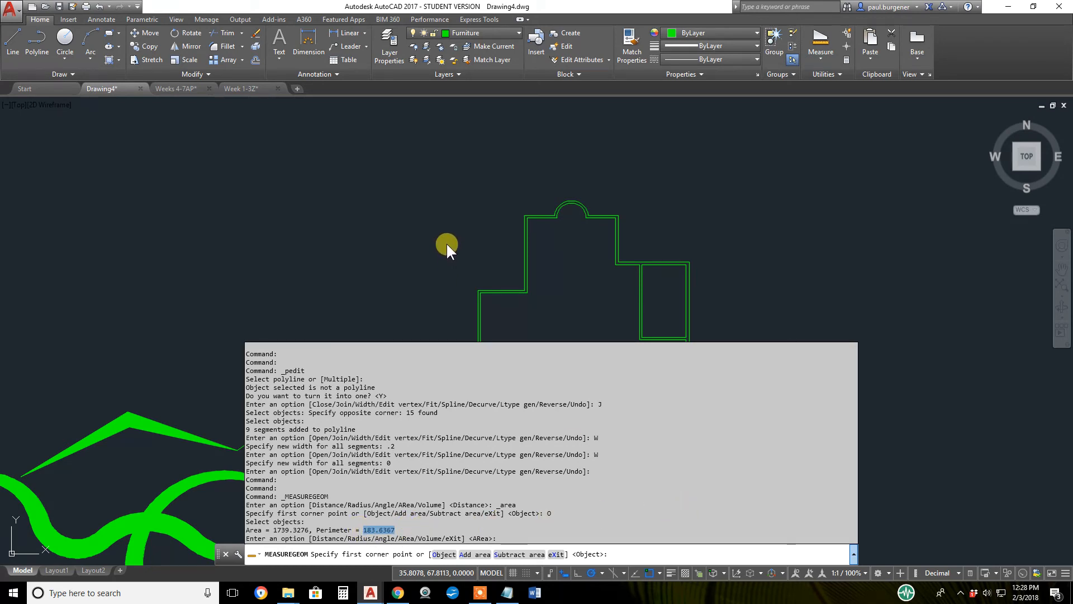
key("Escape")
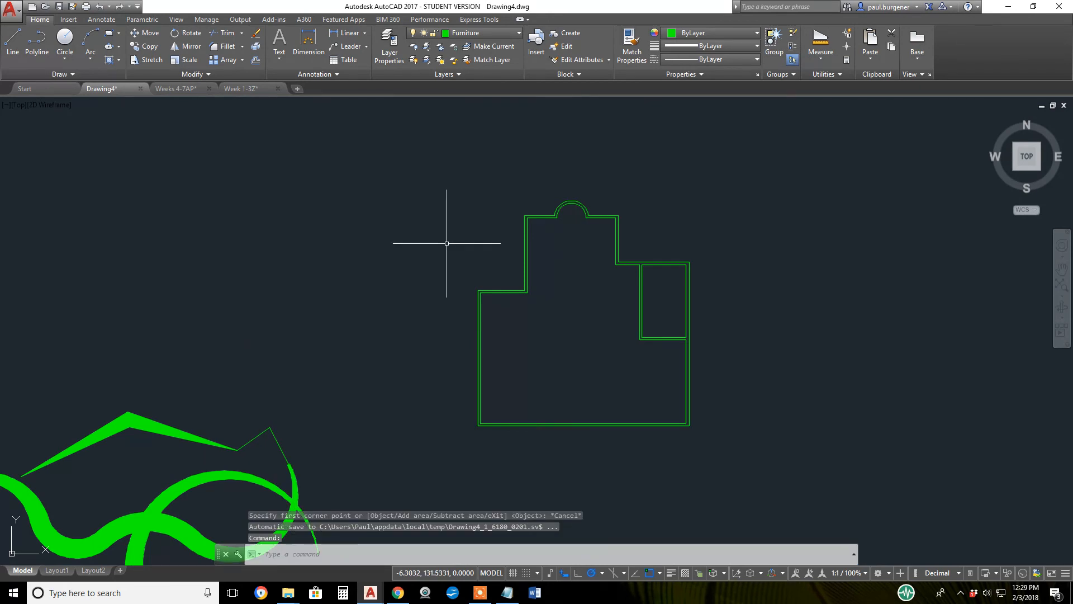
mouse_move(623, 369)
middle_mouse_down()
mouse_move(574, 364)
mouse_move(599, 364)
mouse_move(590, 368)
middle_mouse_up()
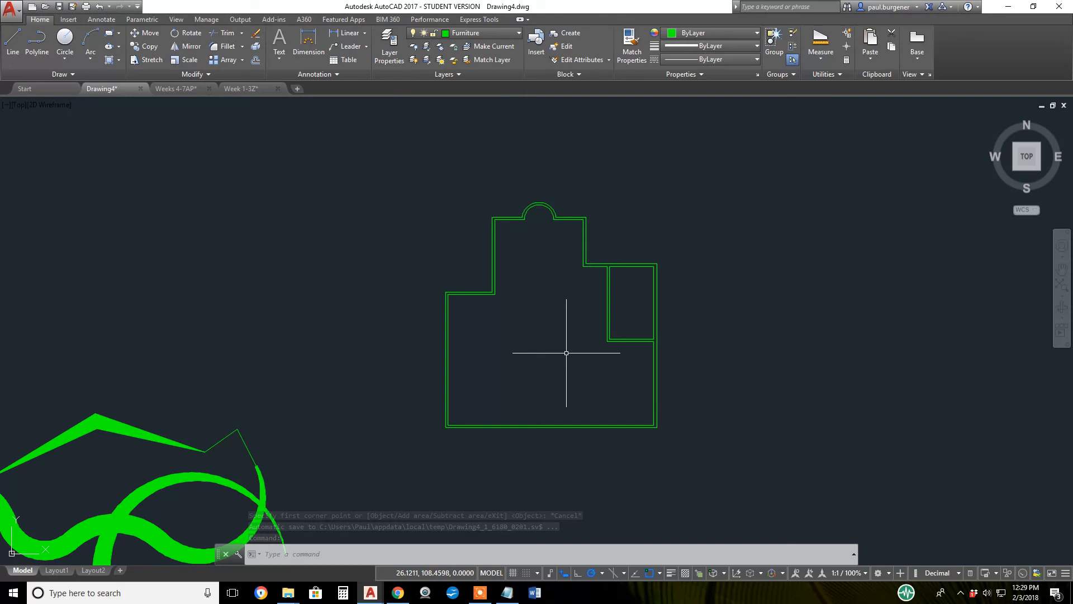
scroll(566, 353, "up", 2)
middle_click_drag(568, 355, 534, 371)
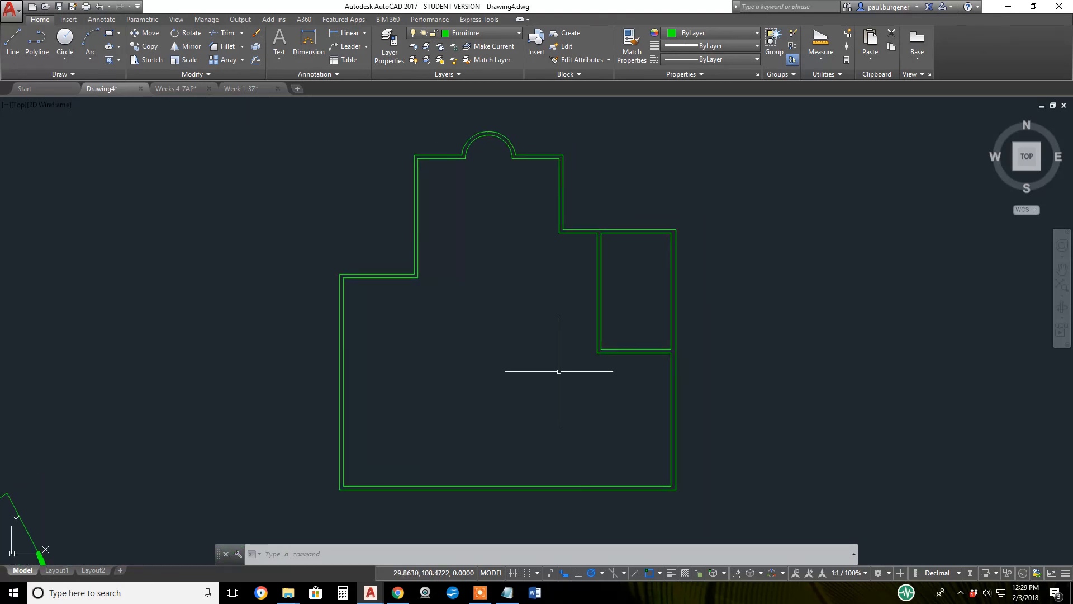